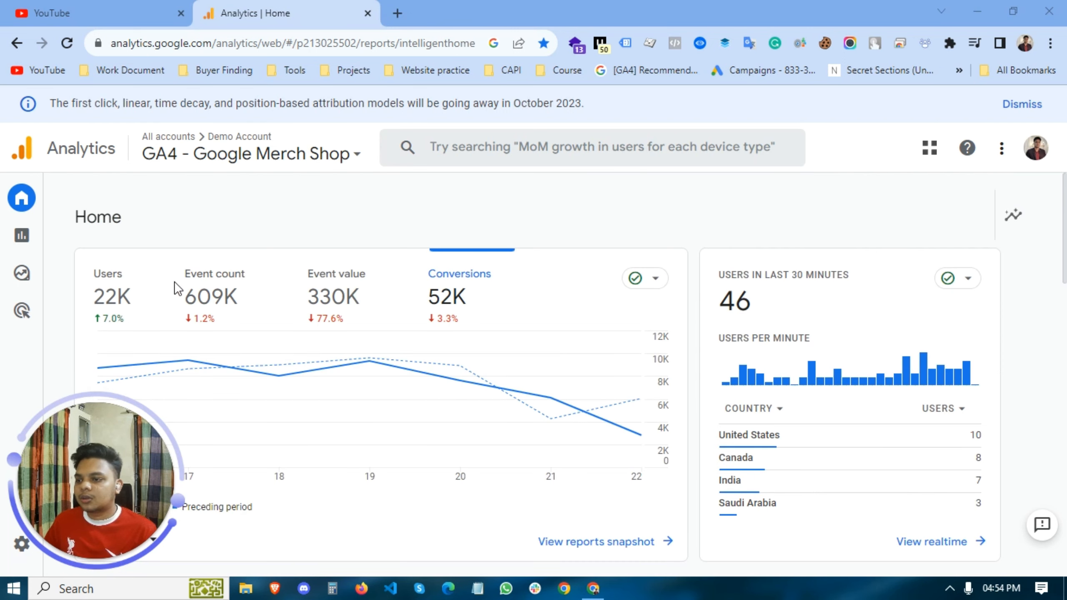
- Show the Users metric in the Home overview chart and look over the Home page cards
{"action": "left_click", "coordinate": [89, 258]}
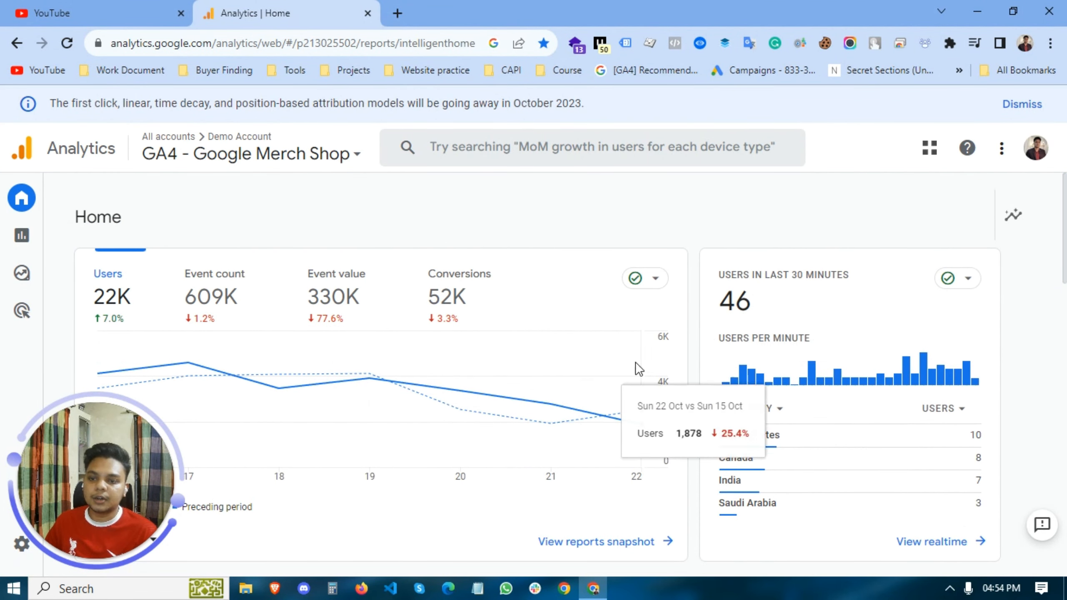
{"action": "scroll", "coordinate": [647, 312], "scroll_direction": "down", "scroll_amount": 3}
{"action": "scroll", "coordinate": [647, 312], "scroll_direction": "down", "scroll_amount": 3}
{"action": "scroll", "coordinate": [638, 357], "scroll_direction": "up", "scroll_amount": 3}
{"action": "scroll", "coordinate": [637, 365], "scroll_direction": "up", "scroll_amount": 4}
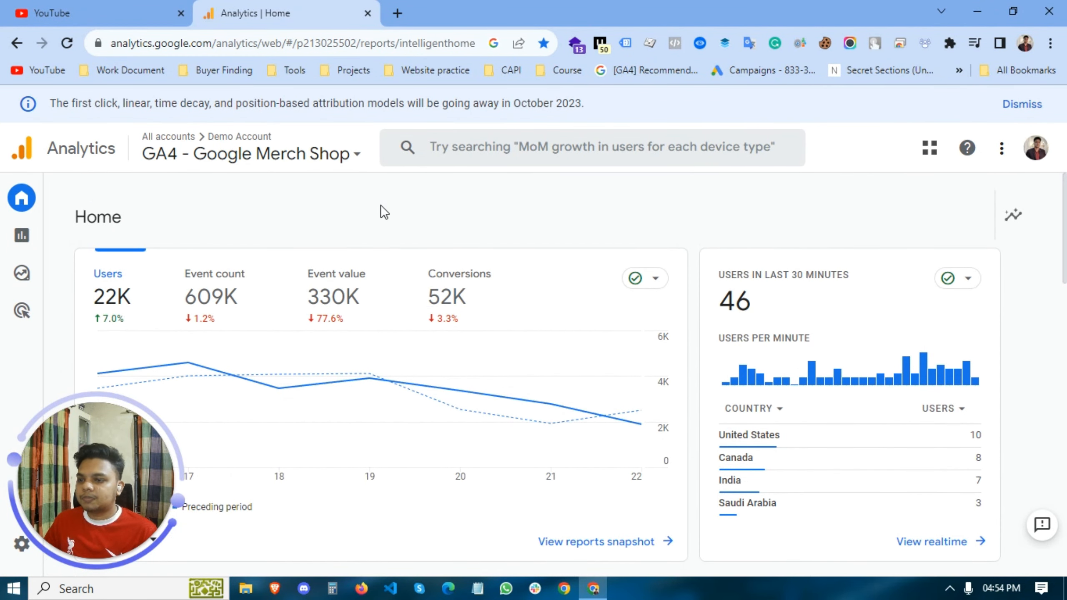
{"action": "mouse_move", "coordinate": [636, 278]}
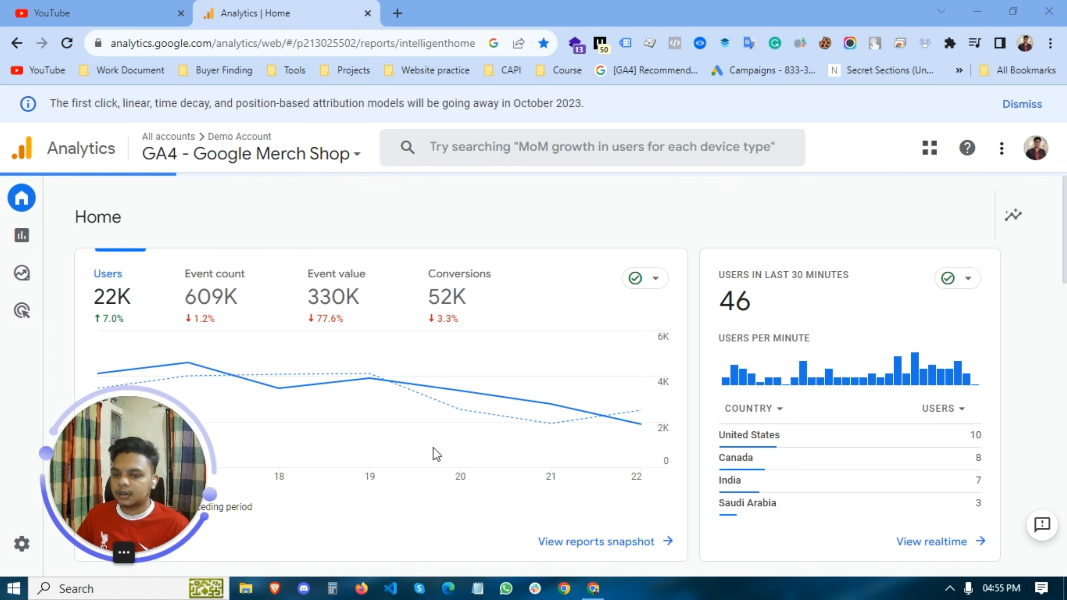
- Open the Ecommerce purchases report under Monetization in Reports and examine its charts and item table
{"action": "left_click_drag", "start_coordinate": [135, 446], "coordinate": [954, 447]}
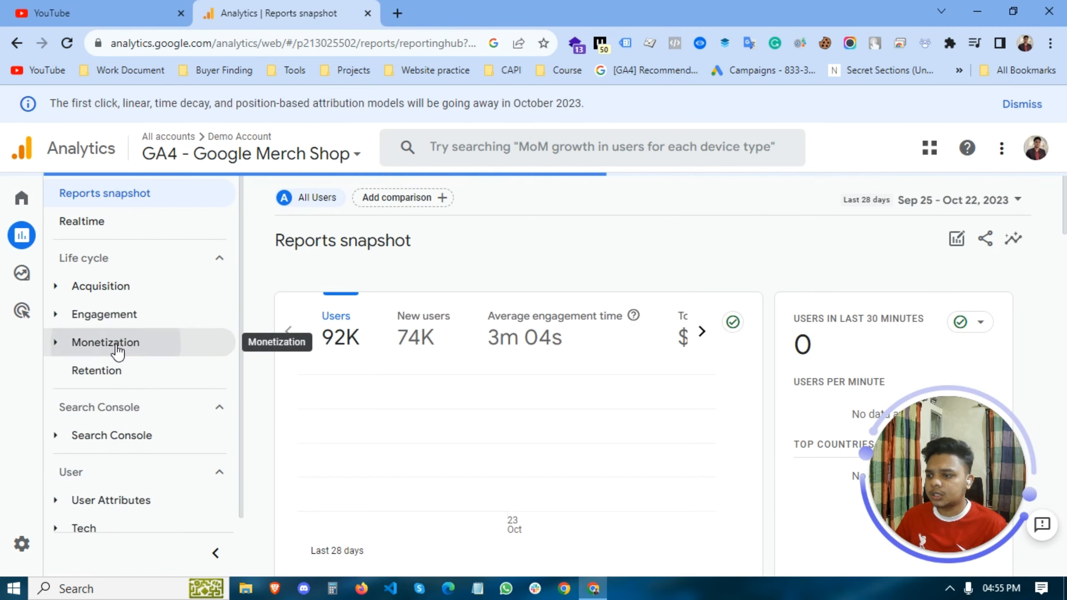
{"action": "left_click", "coordinate": [118, 352]}
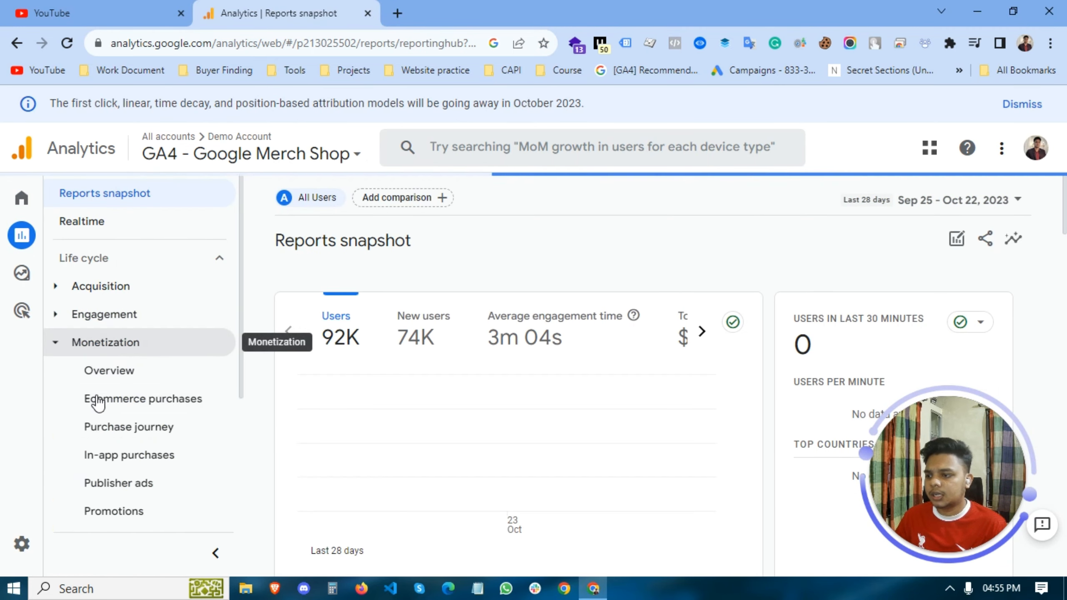
{"action": "left_click", "coordinate": [128, 406]}
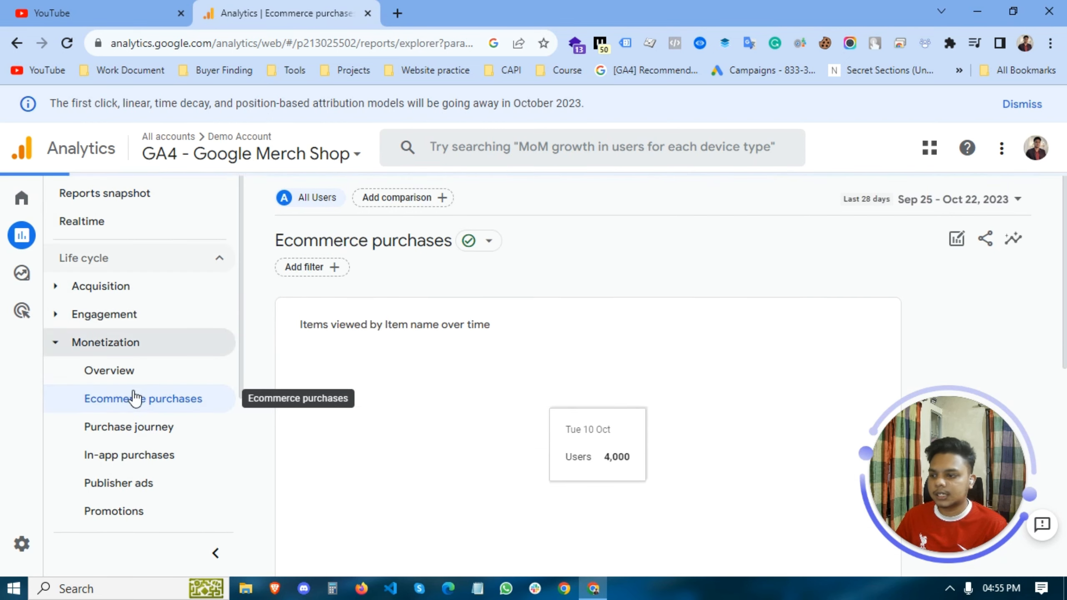
{"action": "scroll", "coordinate": [556, 334], "scroll_direction": "down", "scroll_amount": 5}
{"action": "scroll", "coordinate": [694, 369], "scroll_direction": "down", "scroll_amount": 6}
{"action": "scroll", "coordinate": [694, 369], "scroll_direction": "up", "scroll_amount": 7}
{"action": "scroll", "coordinate": [681, 368], "scroll_direction": "down", "scroll_amount": 6}
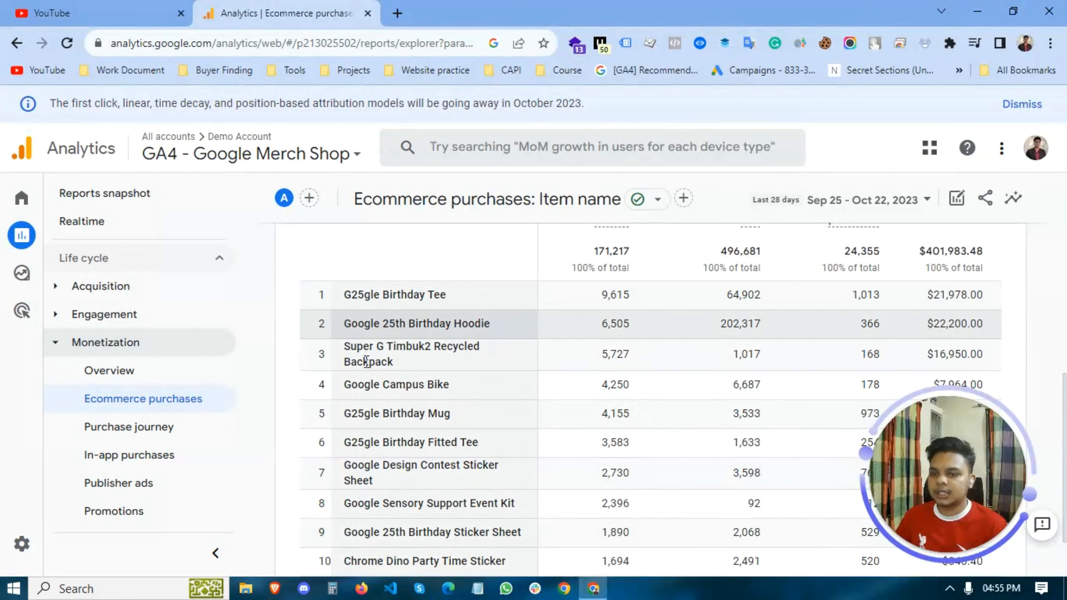
{"action": "scroll", "coordinate": [457, 424], "scroll_direction": "down", "scroll_amount": 2}
{"action": "scroll", "coordinate": [338, 370], "scroll_direction": "up", "scroll_amount": 6}
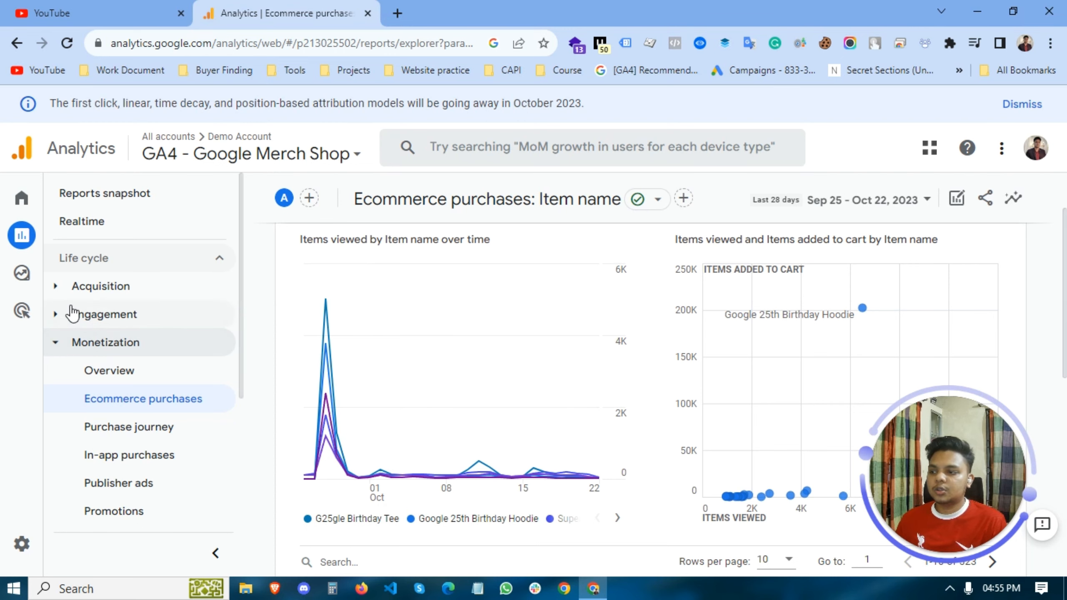
- Open the Explore section and look over the exploration templates and the list of existing explorations
{"action": "left_click", "coordinate": [22, 273]}
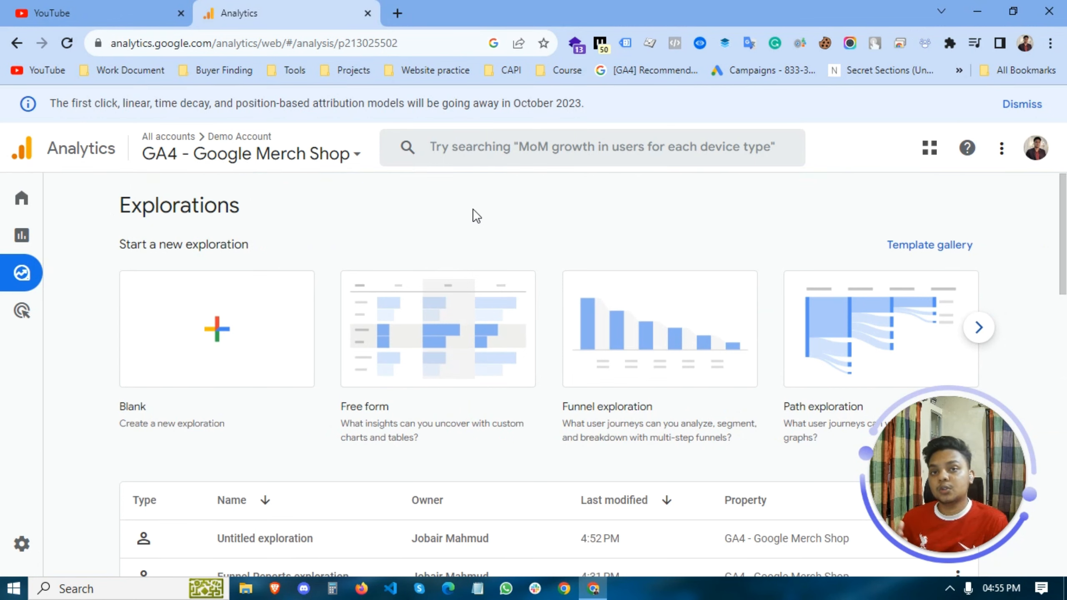
{"action": "scroll", "coordinate": [489, 176], "scroll_direction": "down", "scroll_amount": 2}
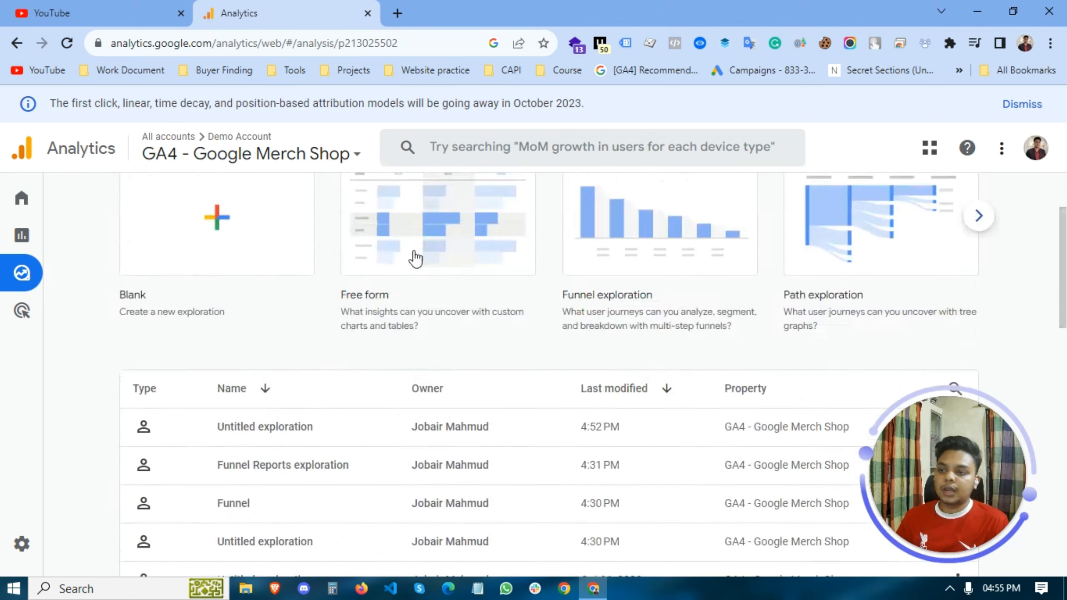
{"action": "scroll", "coordinate": [417, 254], "scroll_direction": "up", "scroll_amount": 2}
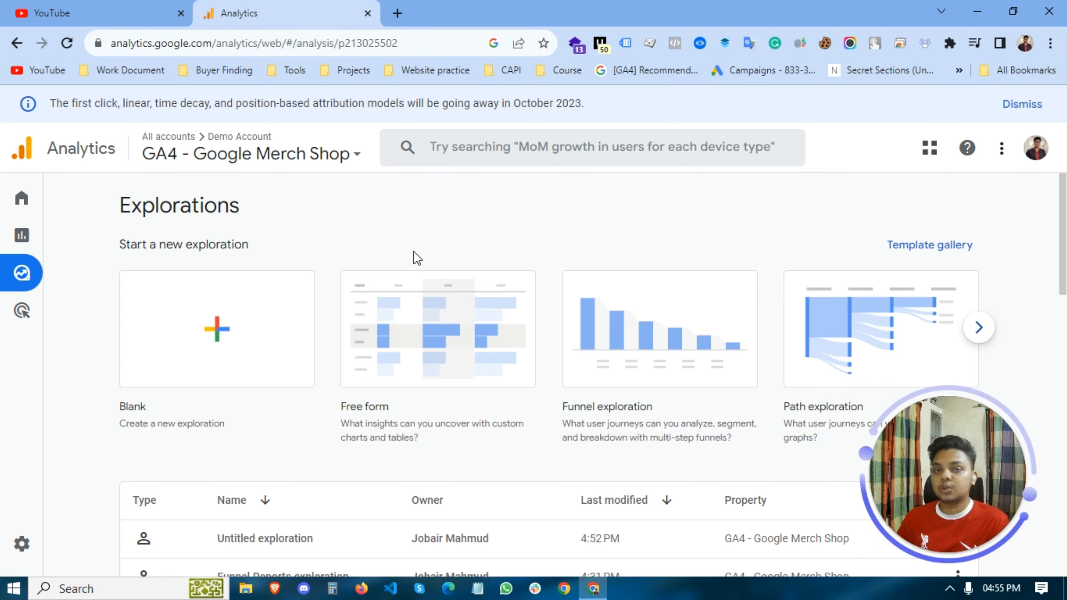
{"action": "scroll", "coordinate": [414, 251], "scroll_direction": "down", "scroll_amount": 4}
{"action": "scroll", "coordinate": [414, 251], "scroll_direction": "up", "scroll_amount": 4}
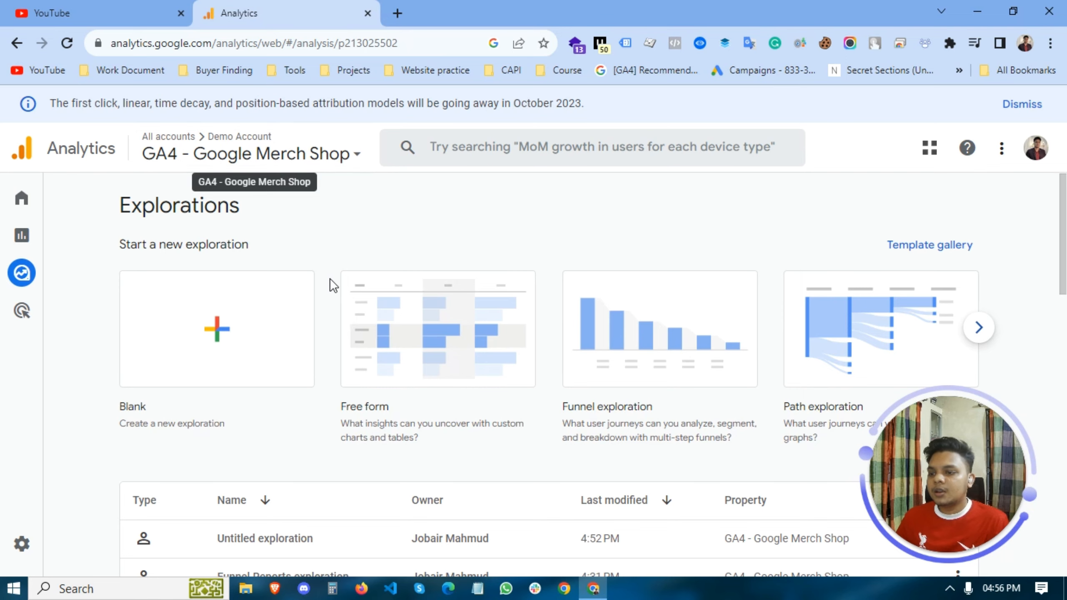
{"action": "scroll", "coordinate": [410, 320], "scroll_direction": "down", "scroll_amount": 3}
{"action": "scroll", "coordinate": [410, 319], "scroll_direction": "up", "scroll_amount": 3}
{"action": "mouse_move", "coordinate": [37, 274]}
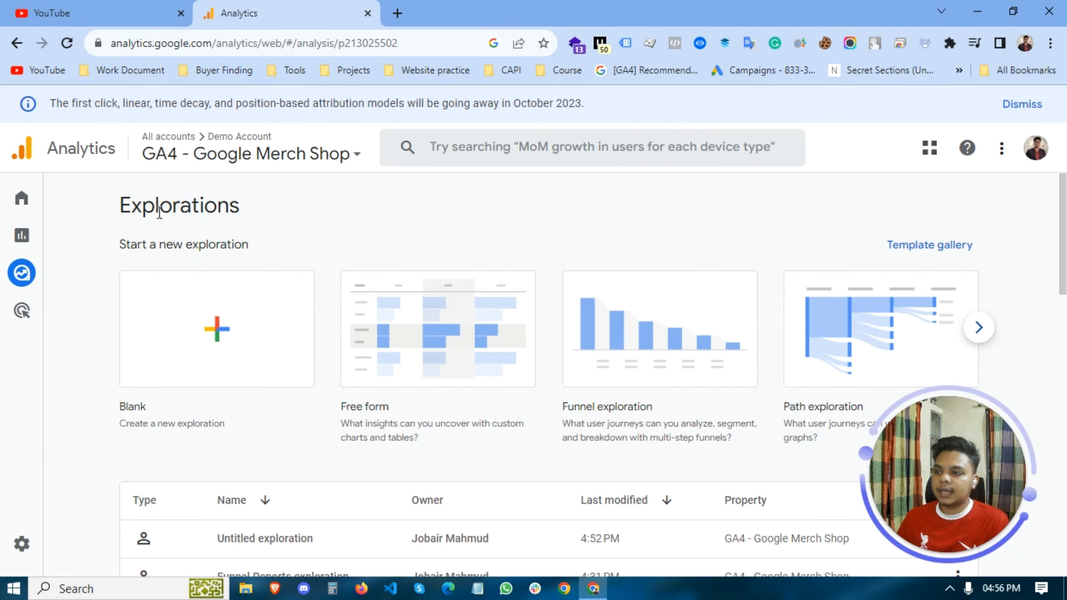
- Create a blank exploration and name it "Purchase Report By Id exploration"
{"action": "left_click", "coordinate": [203, 329]}
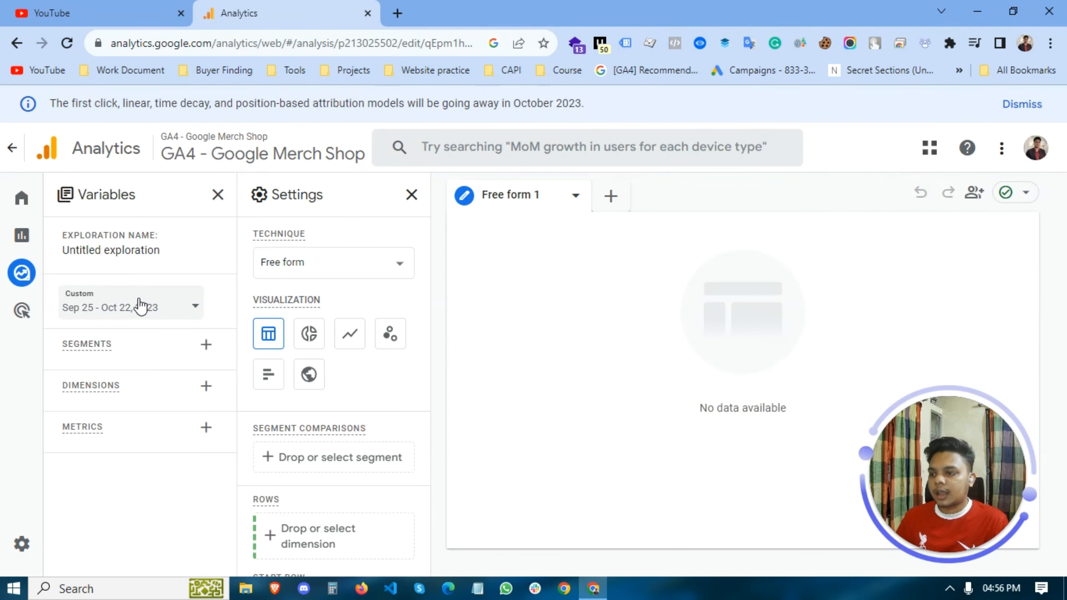
{"action": "double_click", "coordinate": [96, 251]}
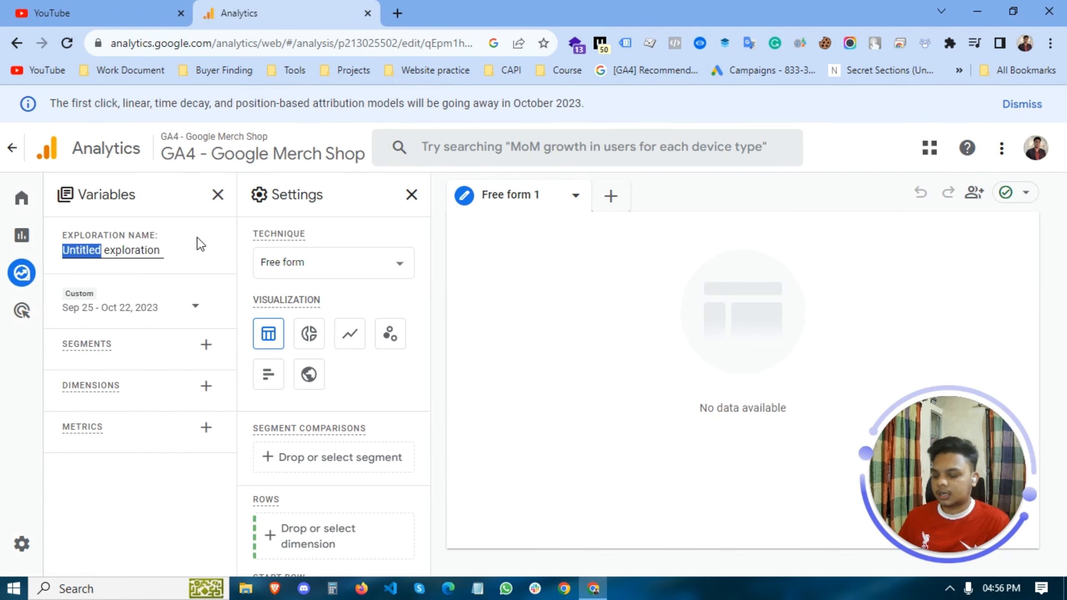
{"action": "key", "text": "BackSpace"}
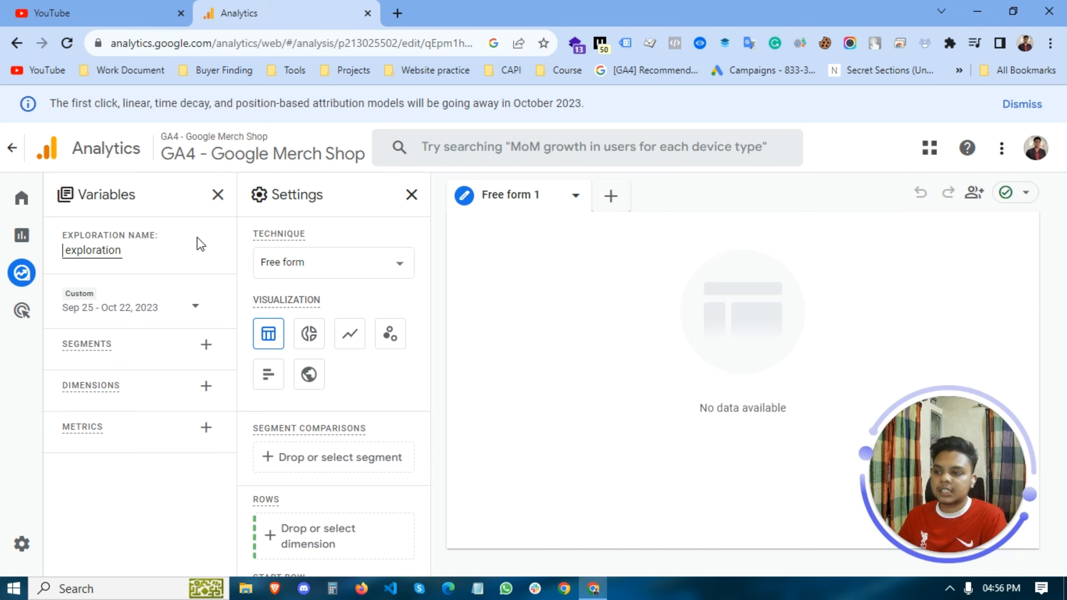
{"action": "type", "text": "Pur"}
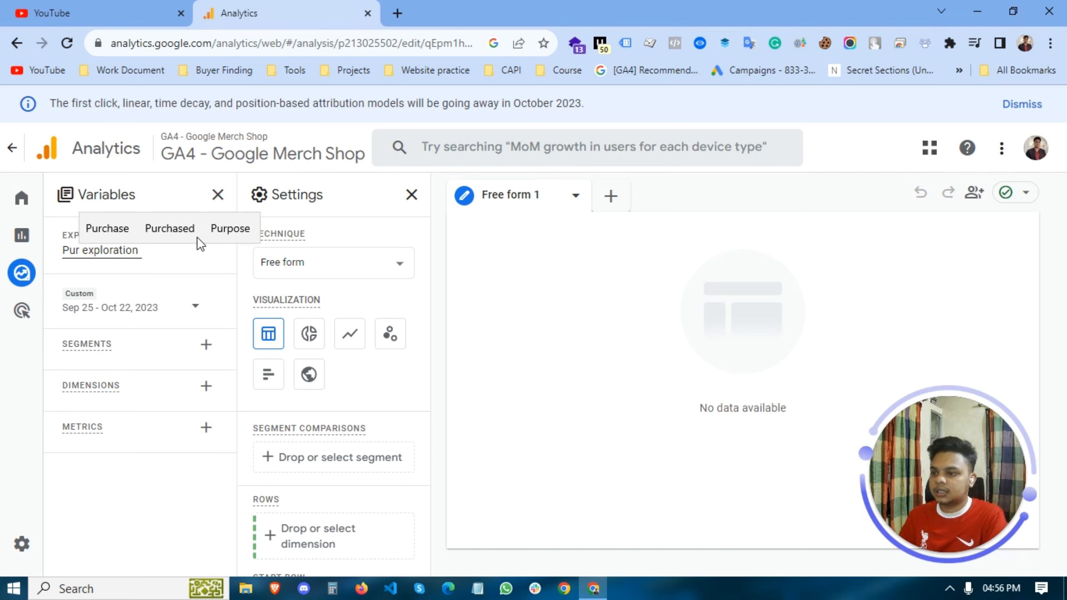
{"action": "type", "text": "chase Report By Id"}
{"action": "left_click", "coordinate": [612, 397]}
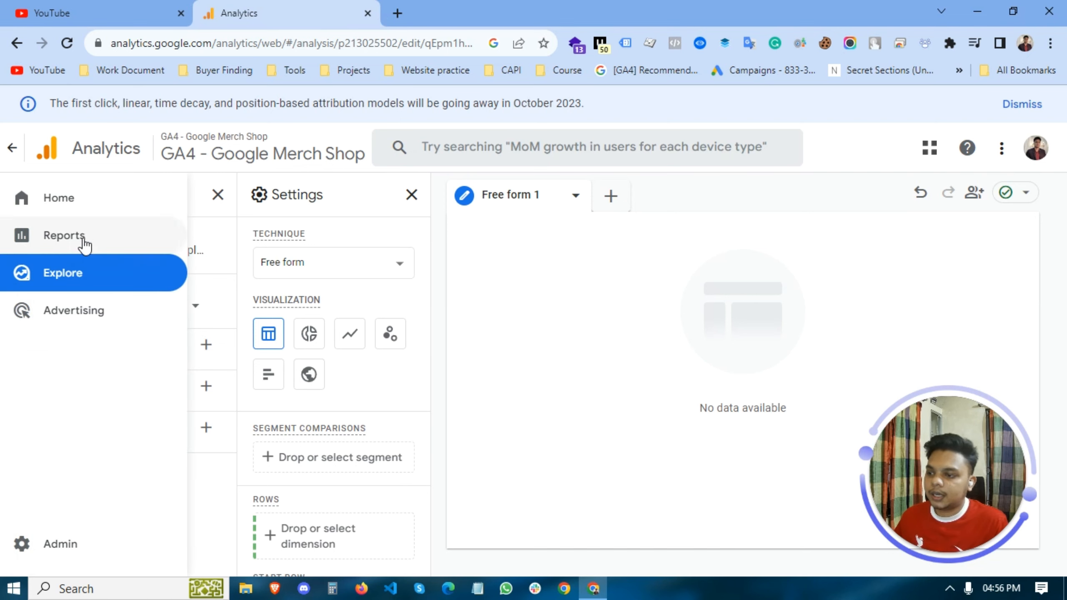
- Search the dimensions for "tran" and import the predefined Ecommerce dimension Transaction ID
{"action": "left_click", "coordinate": [206, 387]}
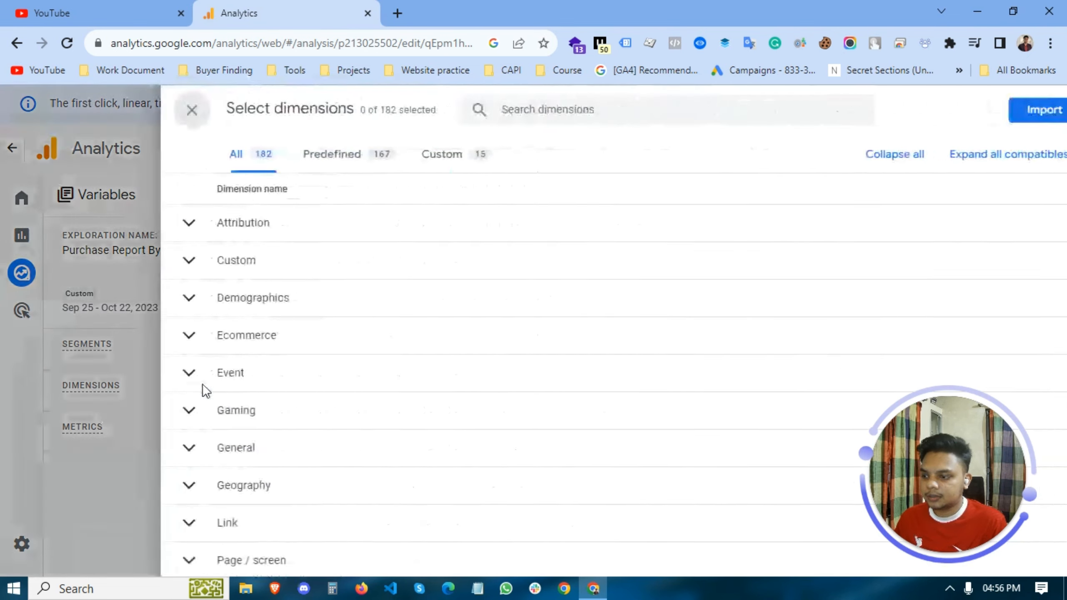
{"action": "left_click", "coordinate": [516, 110]}
{"action": "type", "text": "tran"}
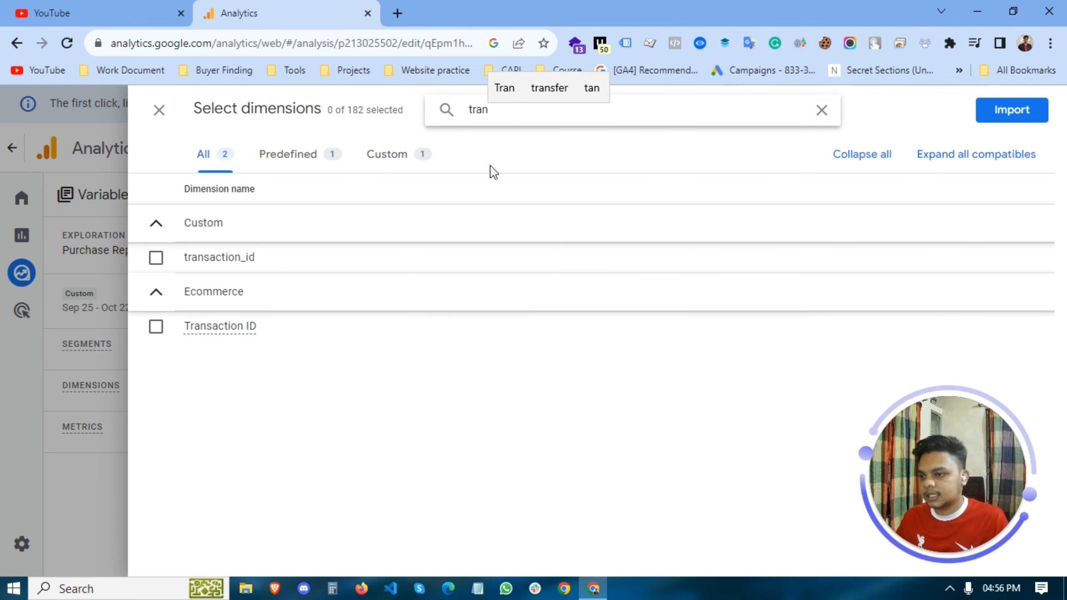
{"action": "left_click", "coordinate": [157, 328]}
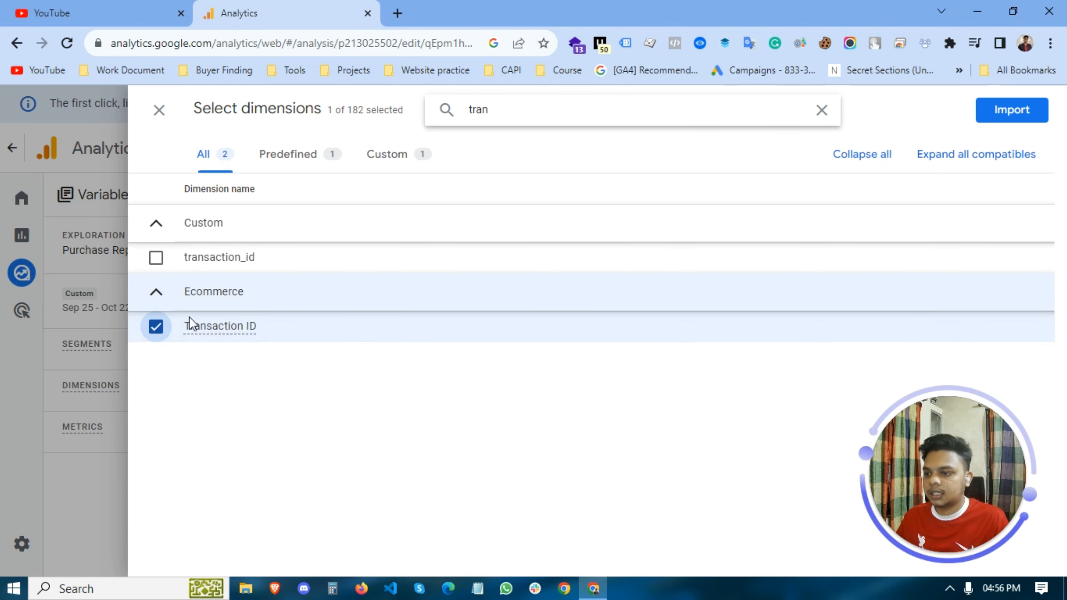
{"action": "left_click", "coordinate": [1002, 111]}
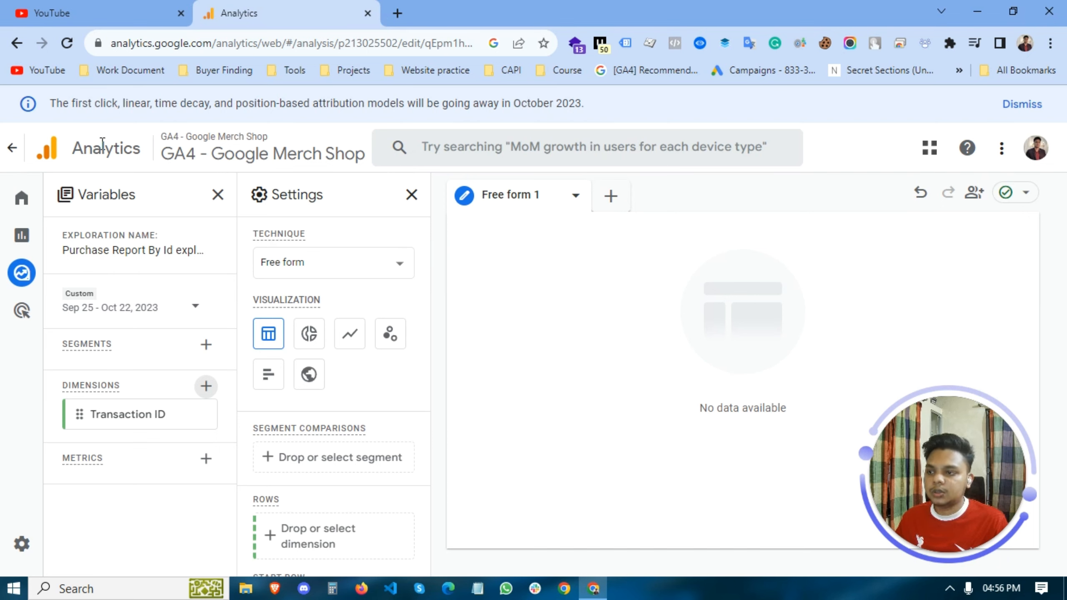
- Search the metrics for "purchase" and import Purchase revenue and Purchases into the exploration
{"action": "mouse_move", "coordinate": [12, 203]}
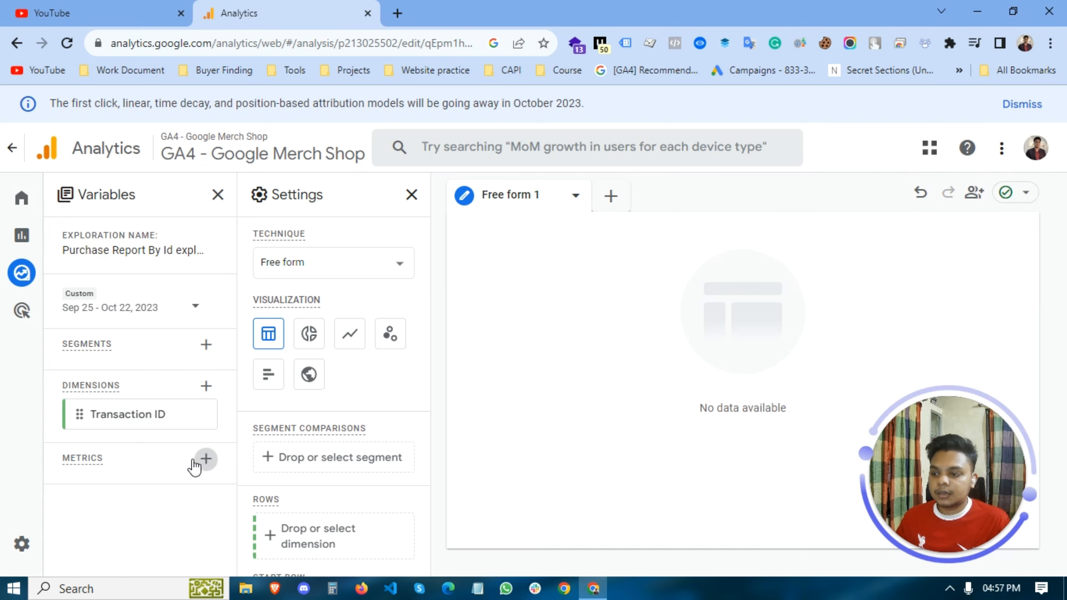
{"action": "left_click", "coordinate": [206, 459]}
{"action": "left_click", "coordinate": [463, 114]}
{"action": "type", "text": "purch"}
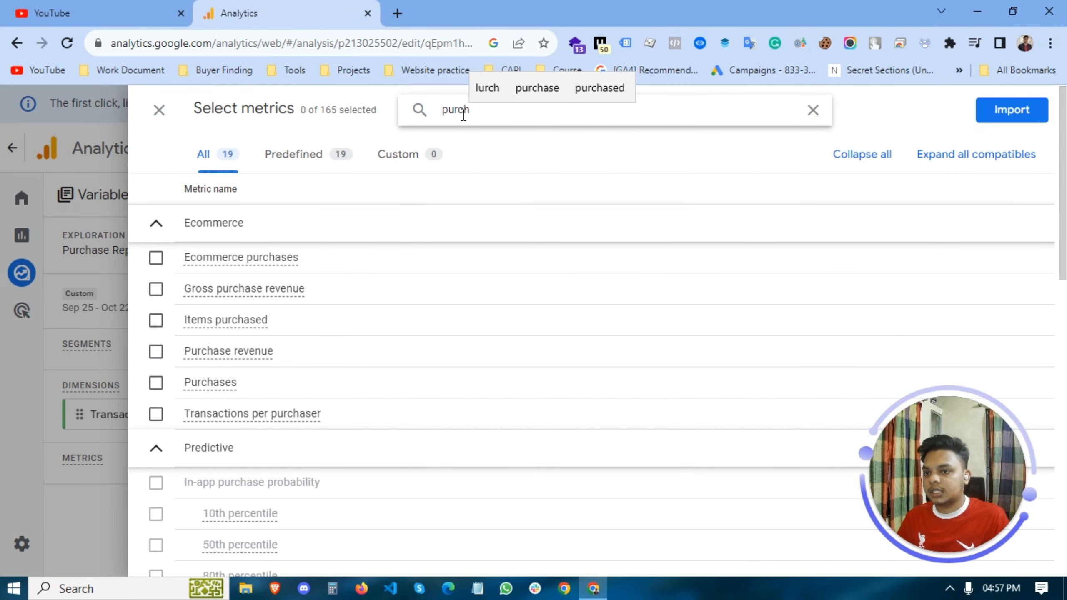
{"action": "left_click", "coordinate": [531, 89]}
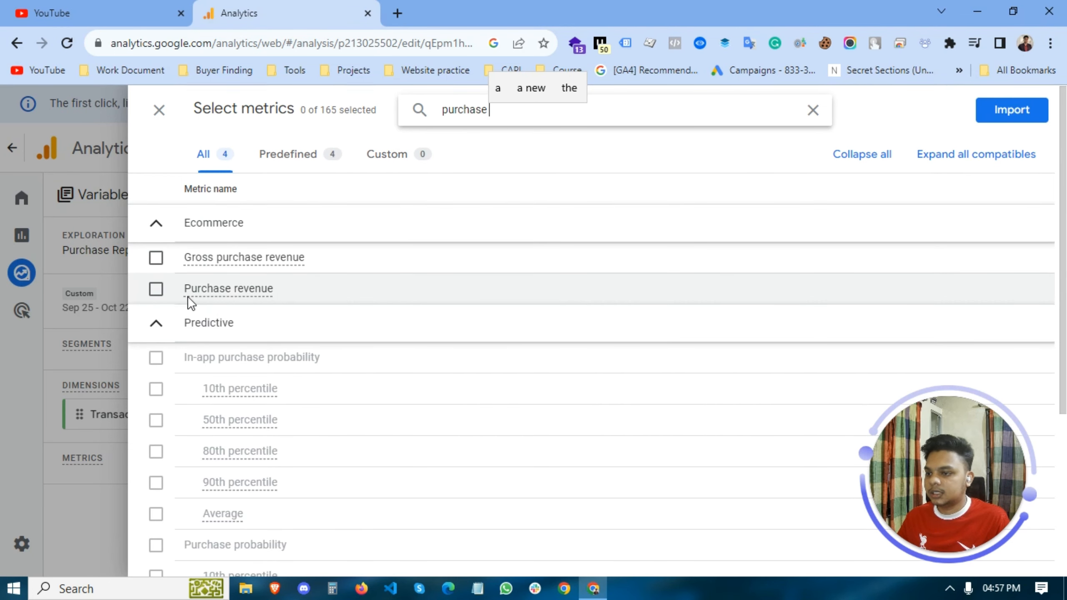
{"action": "left_click", "coordinate": [156, 289]}
{"action": "left_click", "coordinate": [536, 110]}
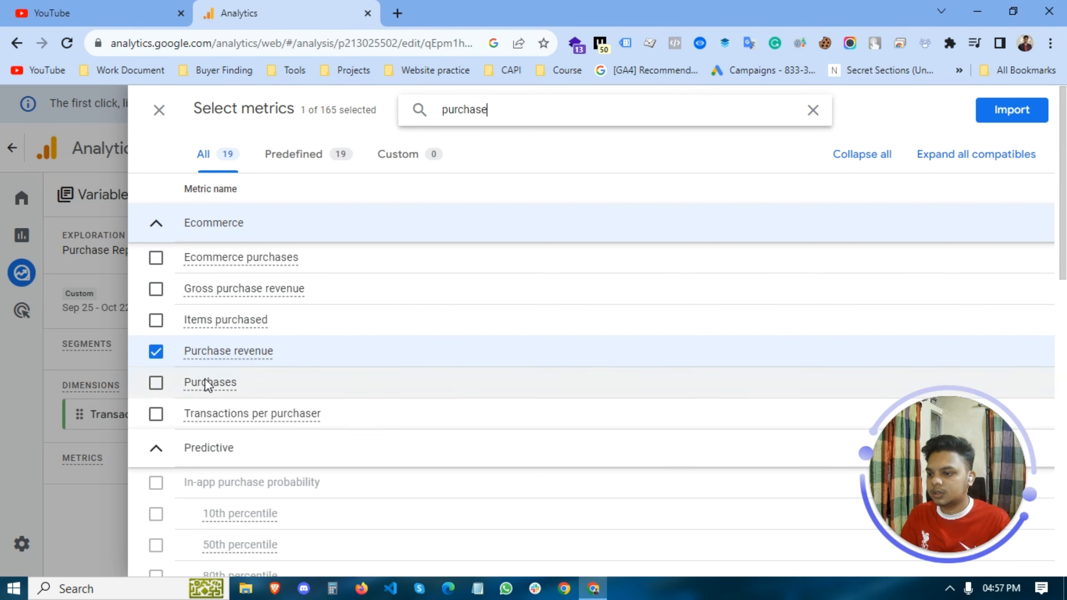
{"action": "left_click", "coordinate": [198, 384]}
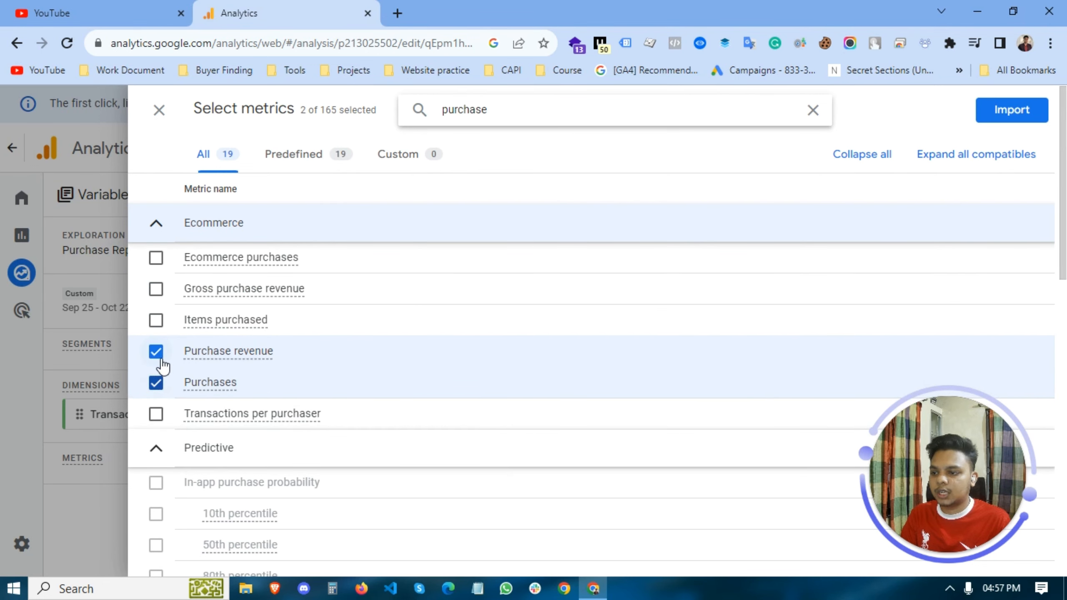
{"action": "left_click", "coordinate": [1033, 112]}
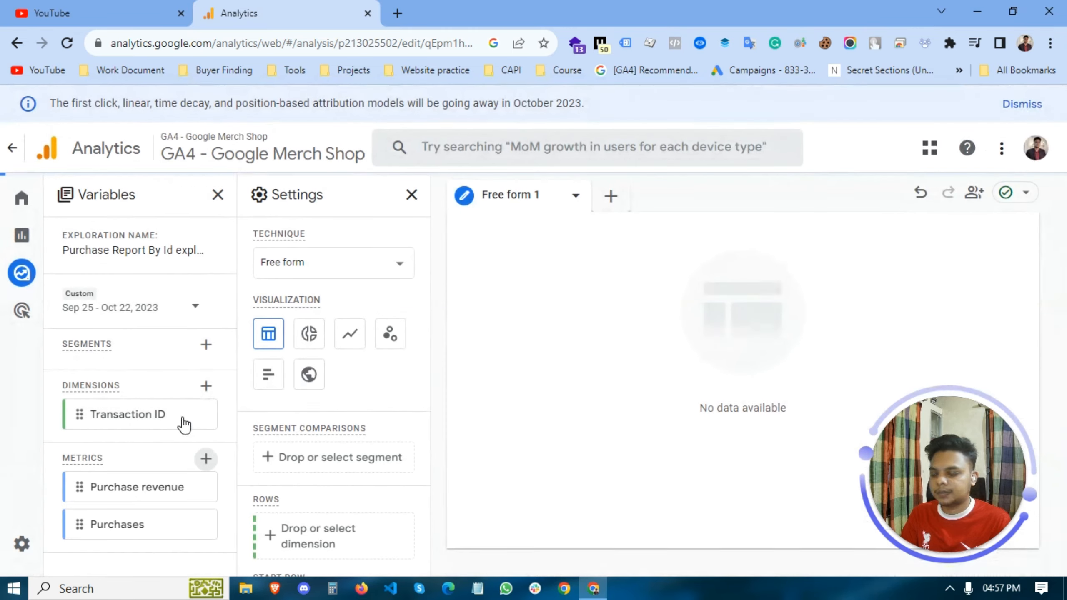
- Assign the Transaction ID dimension to the rows of the free-form table
{"action": "scroll", "coordinate": [314, 388], "scroll_direction": "down", "scroll_amount": 10}
{"action": "scroll", "coordinate": [316, 391], "scroll_direction": "up", "scroll_amount": 4}
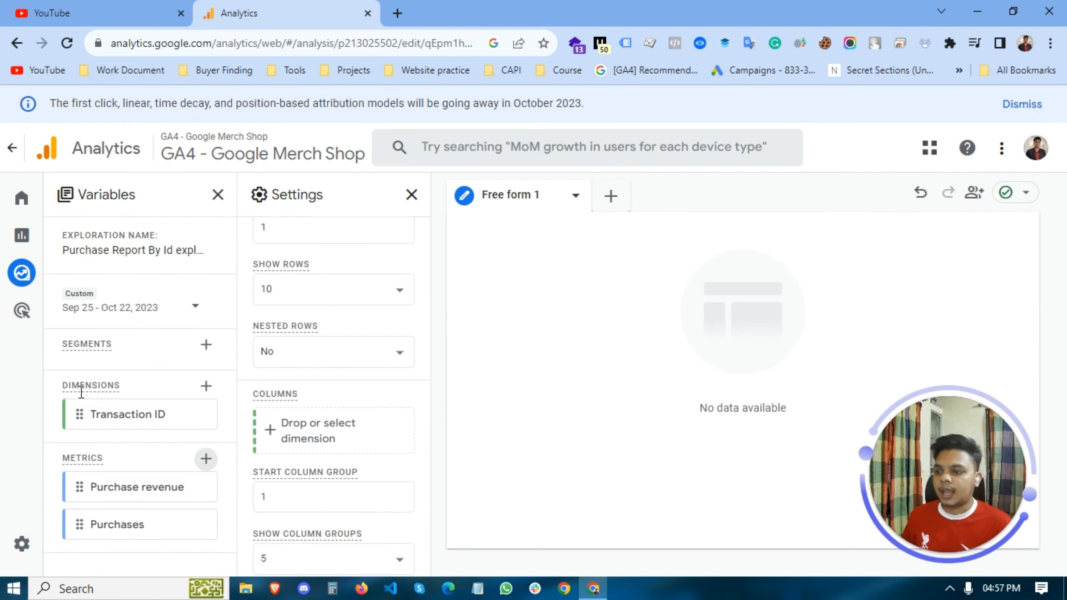
{"action": "scroll", "coordinate": [310, 416], "scroll_direction": "up", "scroll_amount": 4}
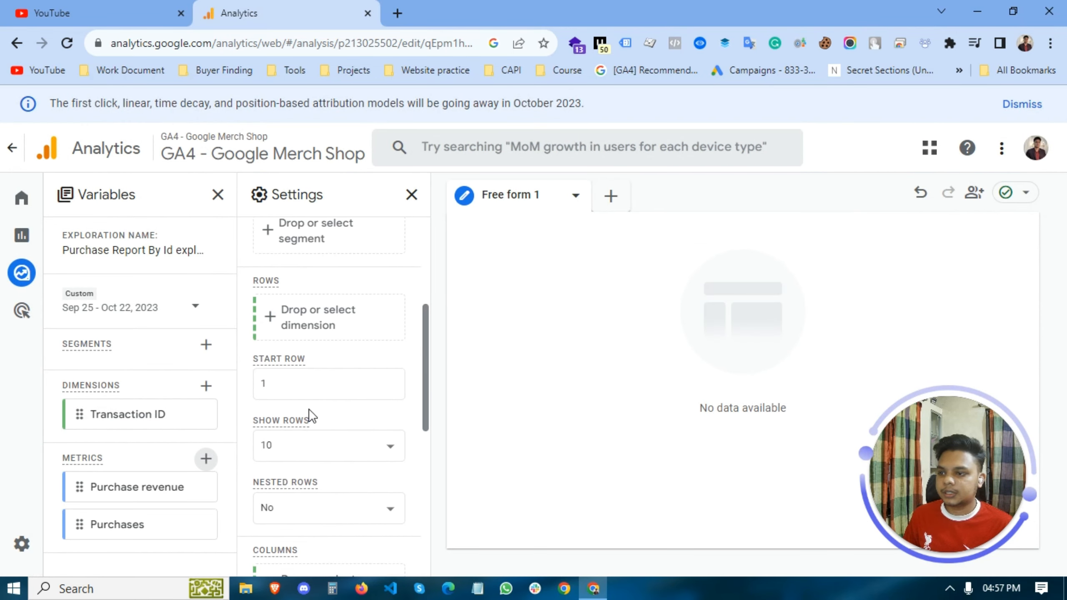
{"action": "scroll", "coordinate": [302, 357], "scroll_direction": "up", "scroll_amount": 1}
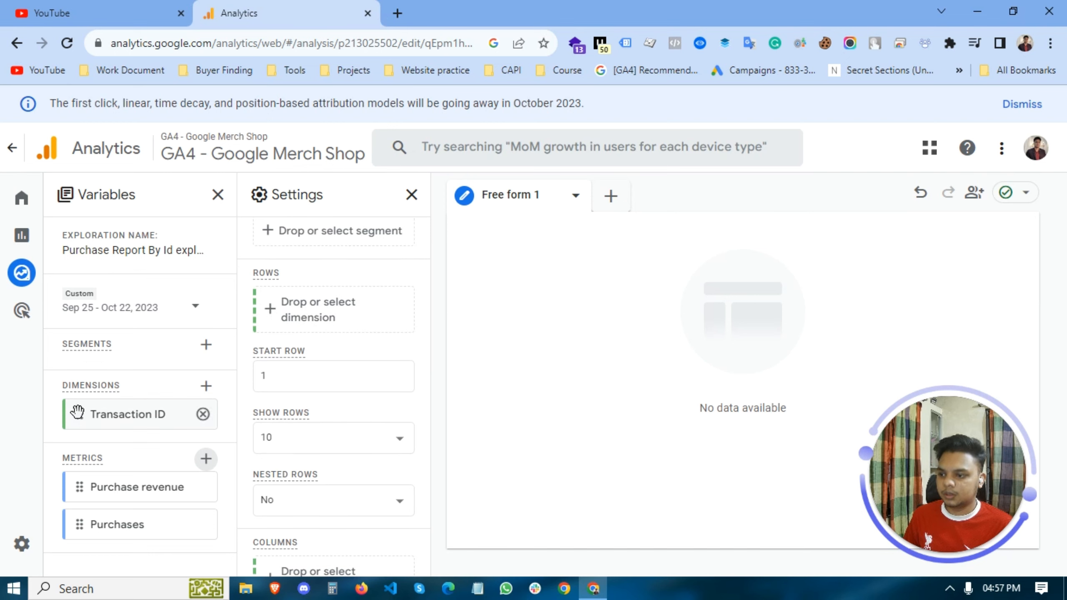
{"action": "left_click_drag", "start_coordinate": [76, 416], "coordinate": [265, 309]}
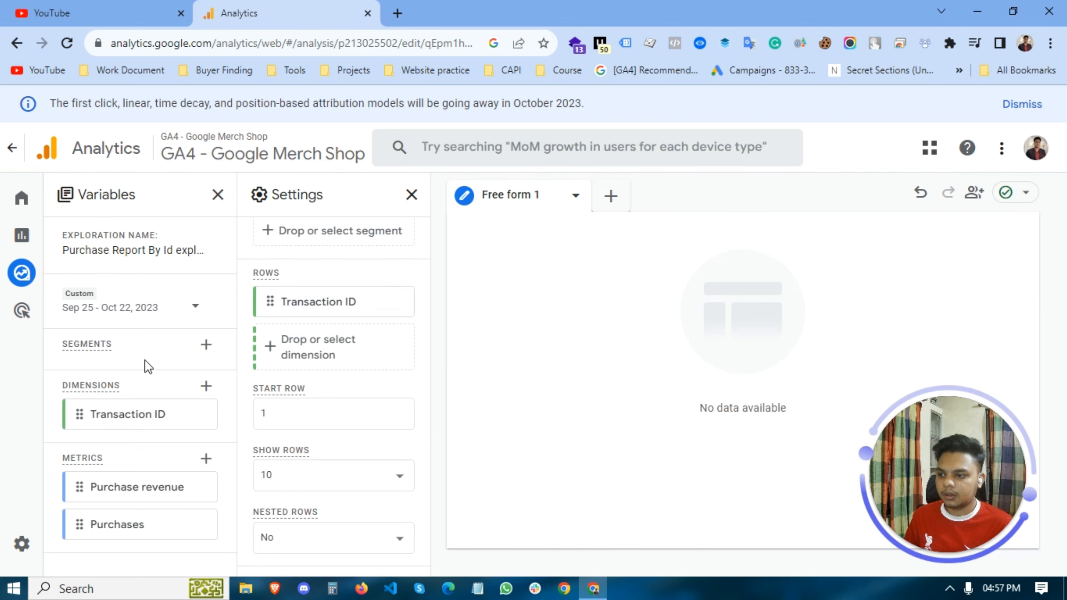
- Add the Purchase revenue and Purchases metrics as the table's values, ordering Purchases before Purchase revenue
{"action": "scroll", "coordinate": [269, 425], "scroll_direction": "down", "scroll_amount": 7}
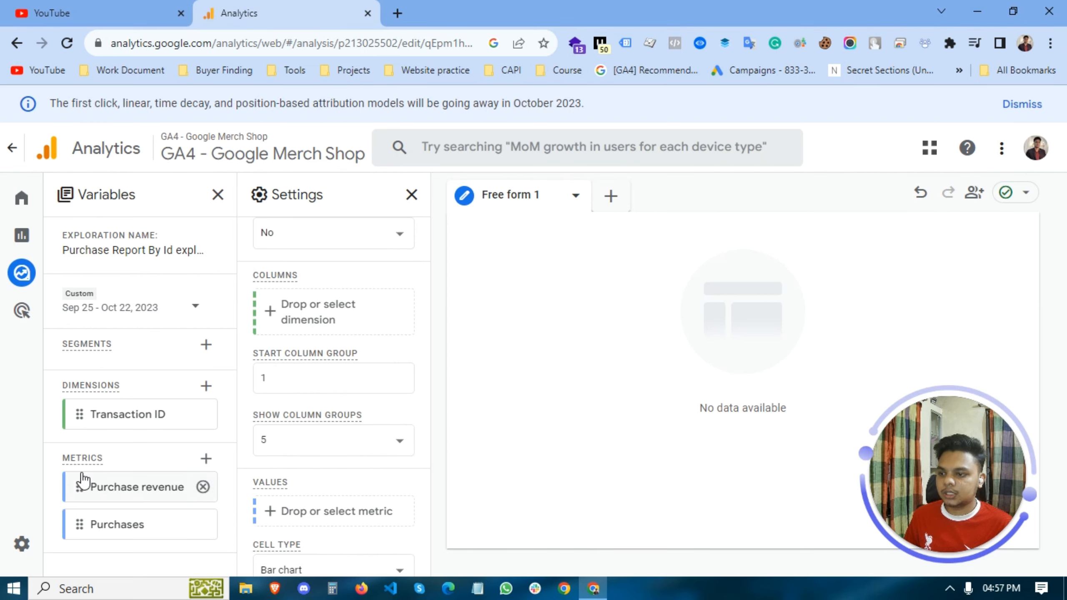
{"action": "scroll", "coordinate": [288, 364], "scroll_direction": "up", "scroll_amount": 3}
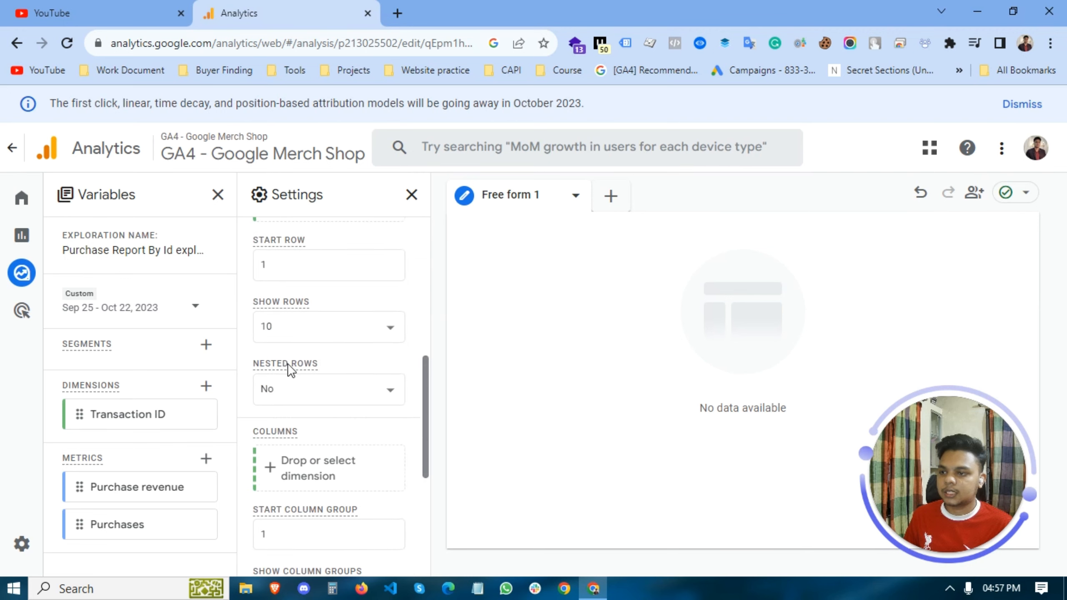
{"action": "scroll", "coordinate": [335, 345], "scroll_direction": "up", "scroll_amount": 3}
{"action": "scroll", "coordinate": [329, 359], "scroll_direction": "down", "scroll_amount": 6}
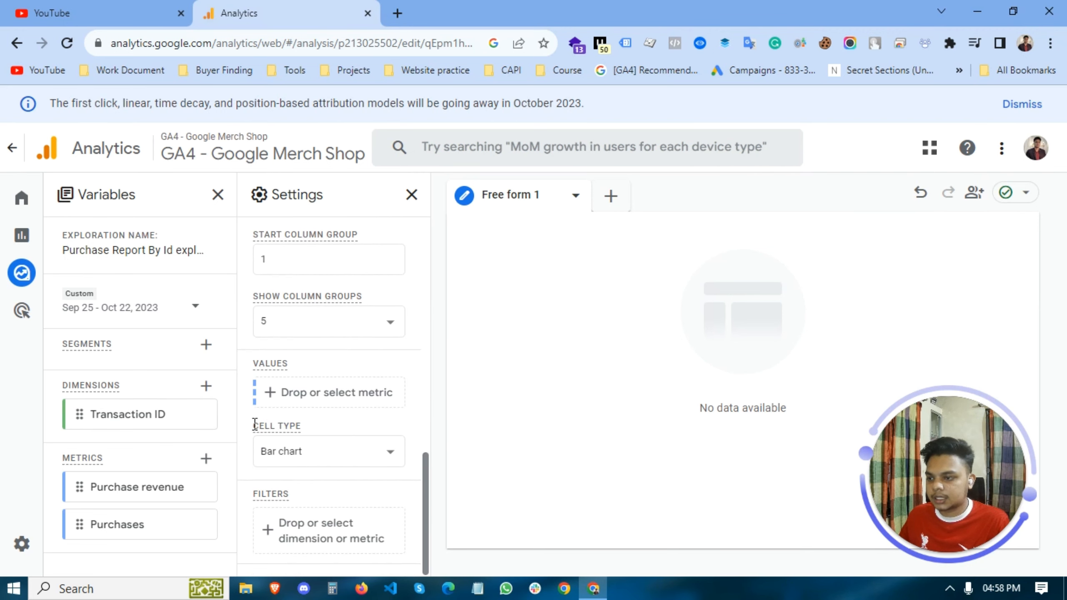
{"action": "left_click_drag", "start_coordinate": [79, 487], "coordinate": [278, 381]}
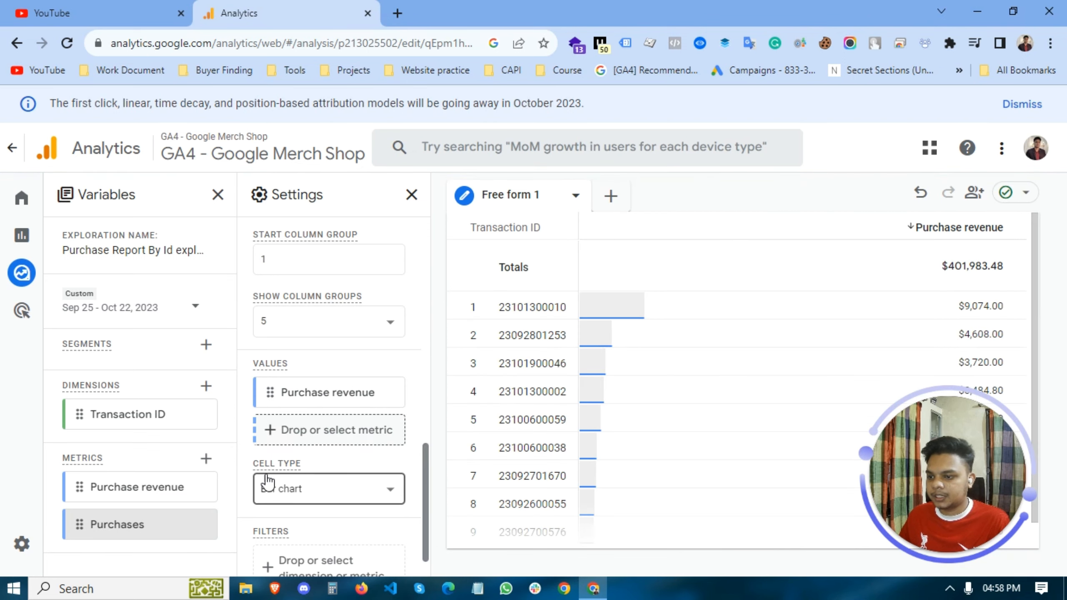
{"action": "left_click_drag", "start_coordinate": [75, 524], "coordinate": [271, 427]}
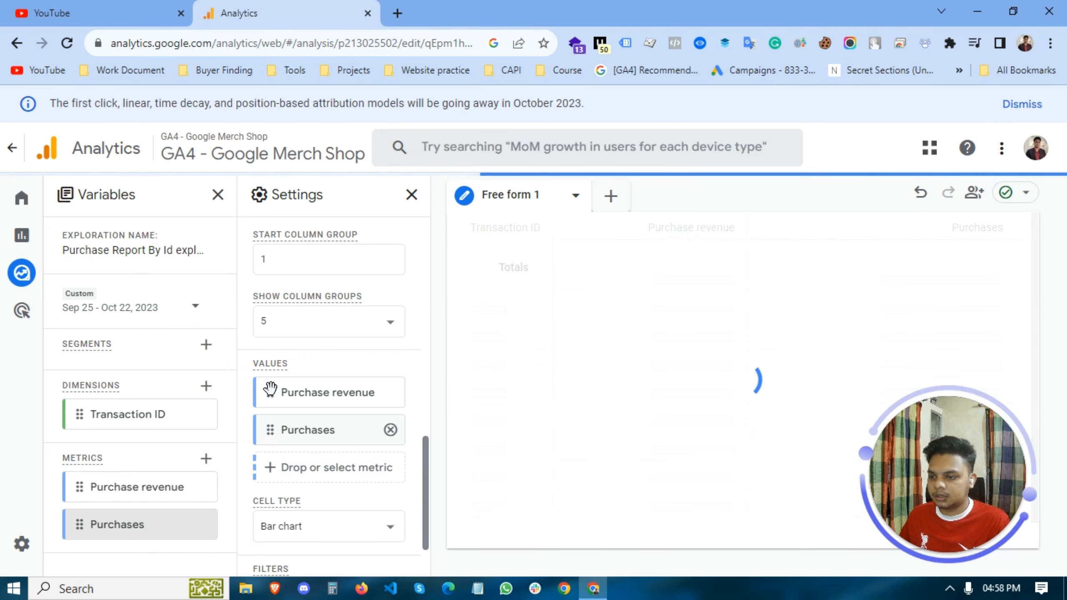
{"action": "mouse_move", "coordinate": [275, 389]}
{"action": "left_mouse_down"}
{"action": "mouse_move", "coordinate": [273, 441]}
{"action": "mouse_move", "coordinate": [295, 402]}
{"action": "mouse_move", "coordinate": [270, 430]}
{"action": "mouse_move", "coordinate": [268, 398]}
{"action": "left_mouse_up"}
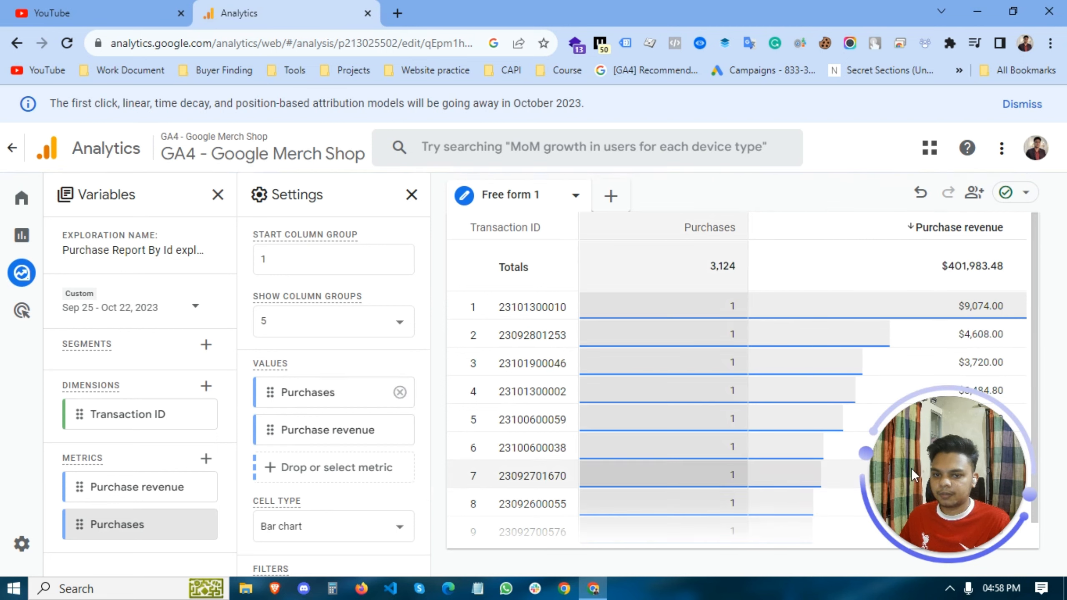
- Examine the free-form table's rows, comparing each transaction ID with its purchases and purchase revenue
{"action": "left_click_drag", "start_coordinate": [994, 471], "coordinate": [154, 477]}
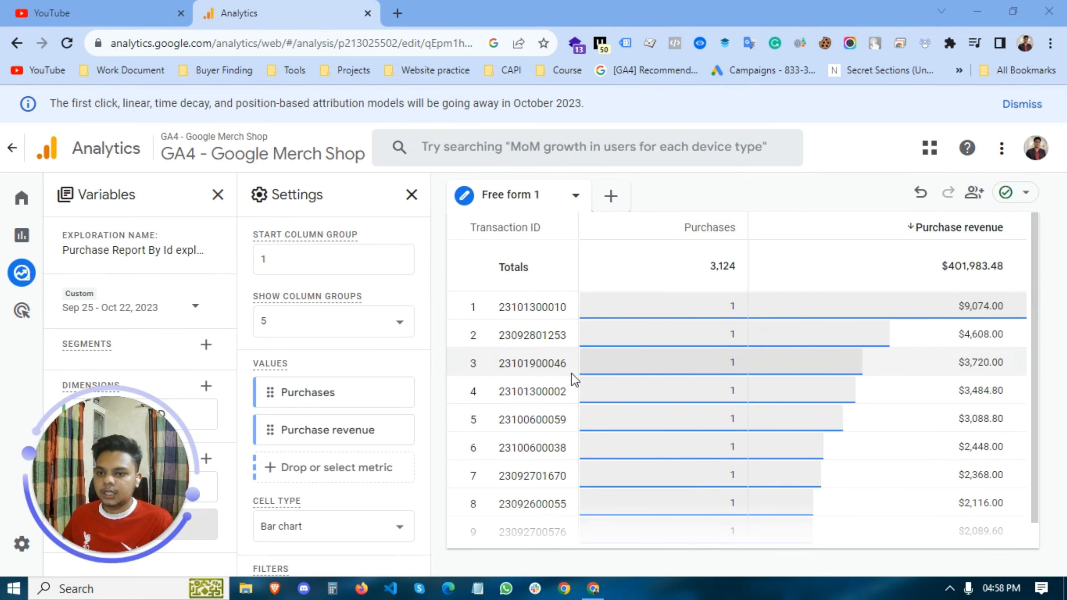
{"action": "scroll", "coordinate": [790, 376], "scroll_direction": "down", "scroll_amount": 1}
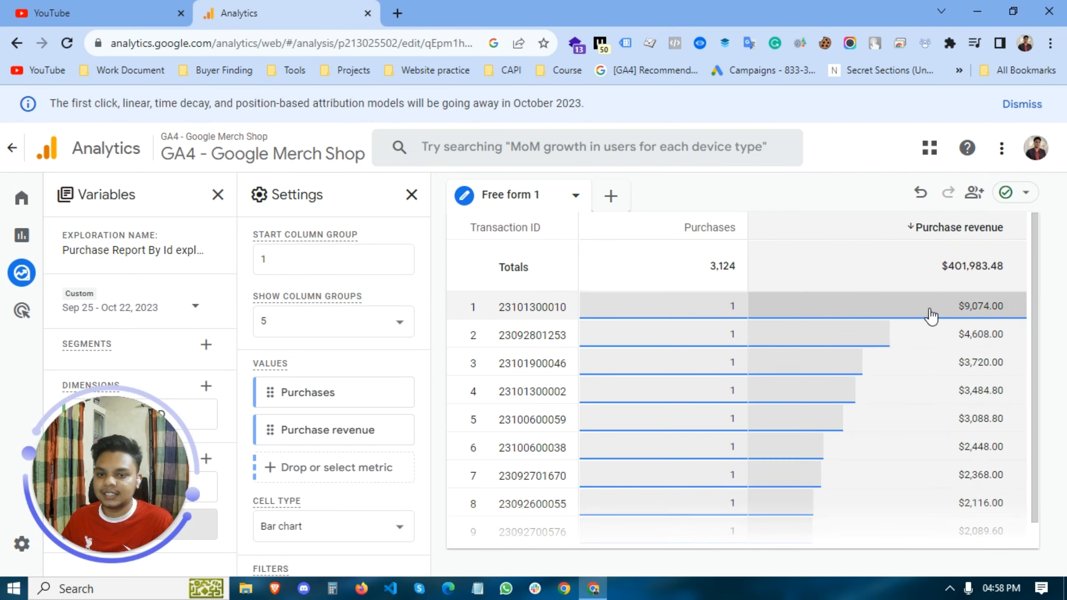
{"action": "left_click_drag", "start_coordinate": [964, 306], "coordinate": [991, 306]}
{"action": "left_click", "coordinate": [895, 329]}
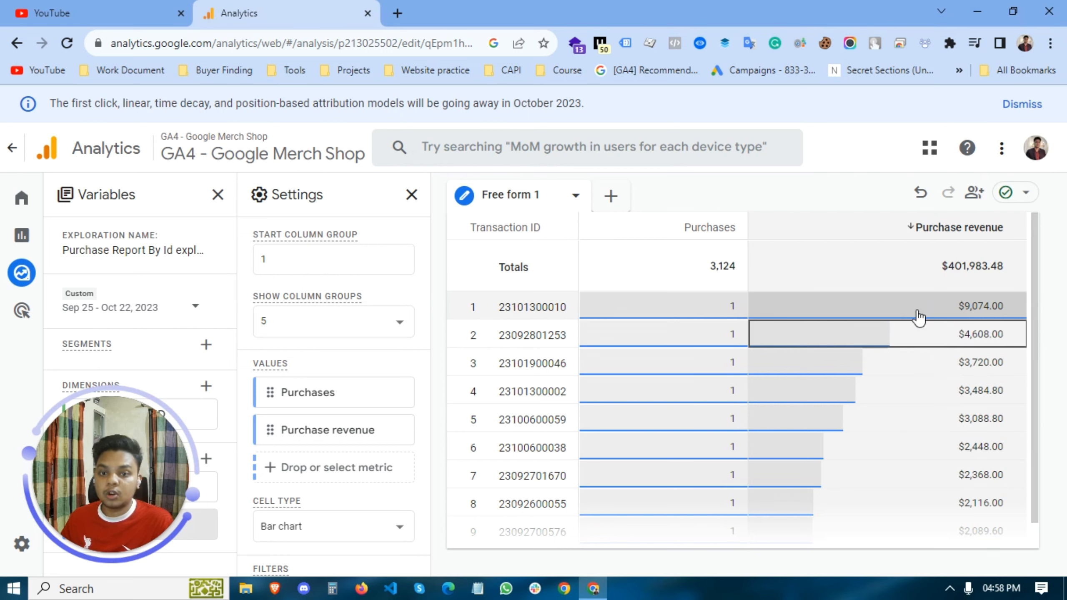
{"action": "left_click", "coordinate": [494, 338]}
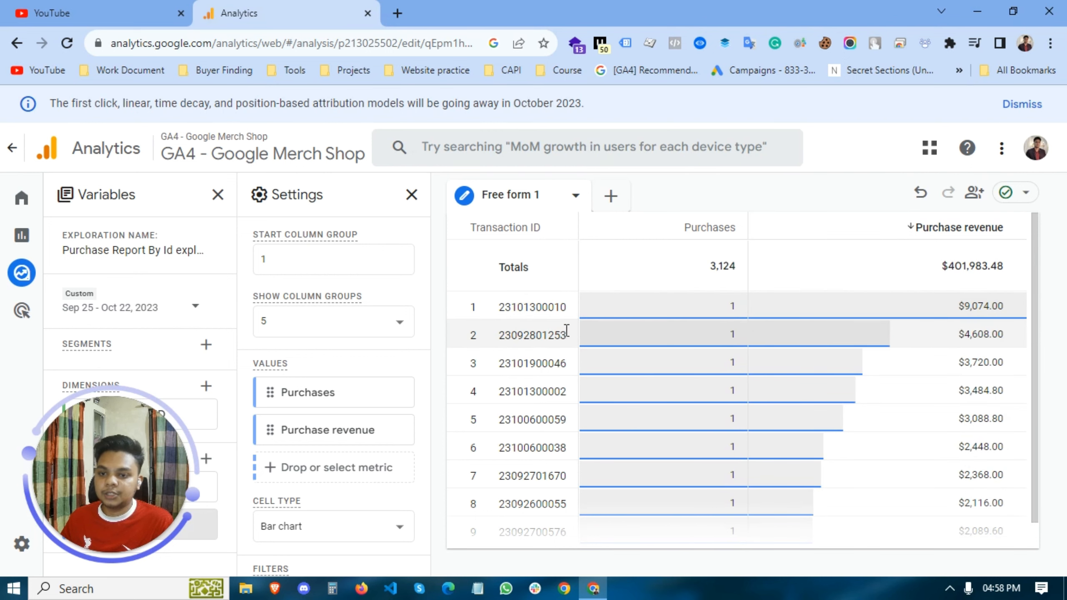
{"action": "left_click_drag", "start_coordinate": [501, 332], "coordinate": [571, 335]}
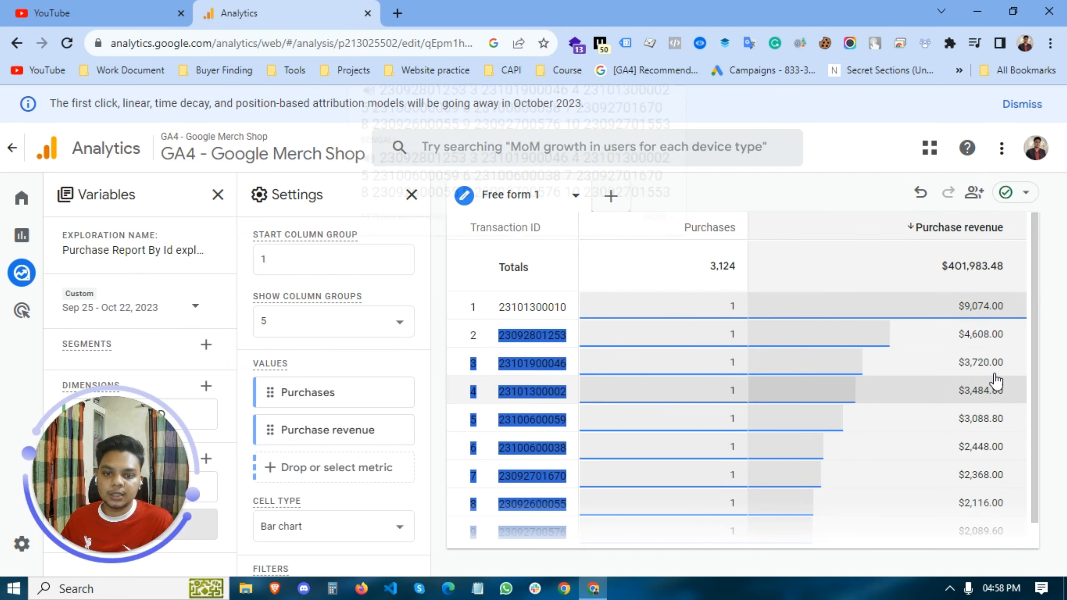
{"action": "left_click", "coordinate": [965, 336]}
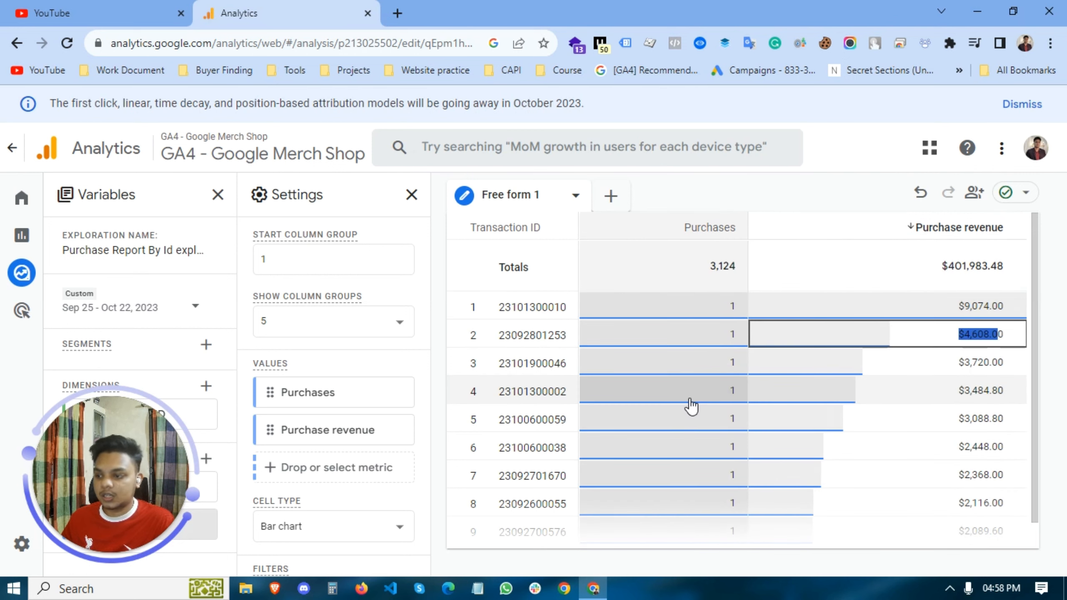
{"action": "scroll", "coordinate": [692, 405], "scroll_direction": "down", "scroll_amount": 1}
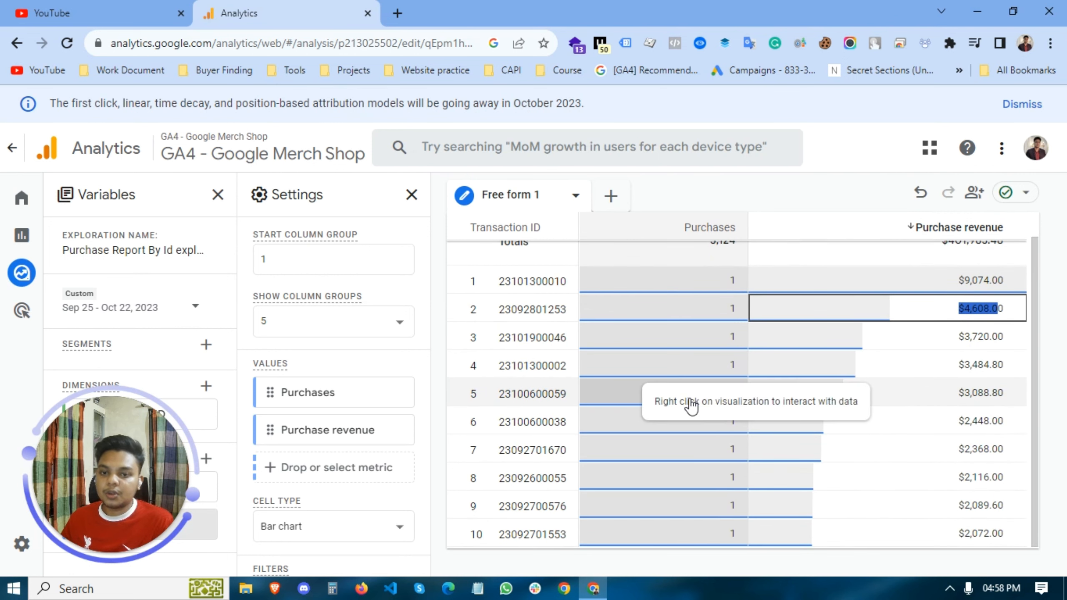
- Set the number of column groups shown in the free-form table to 20
{"action": "left_click", "coordinate": [341, 335]}
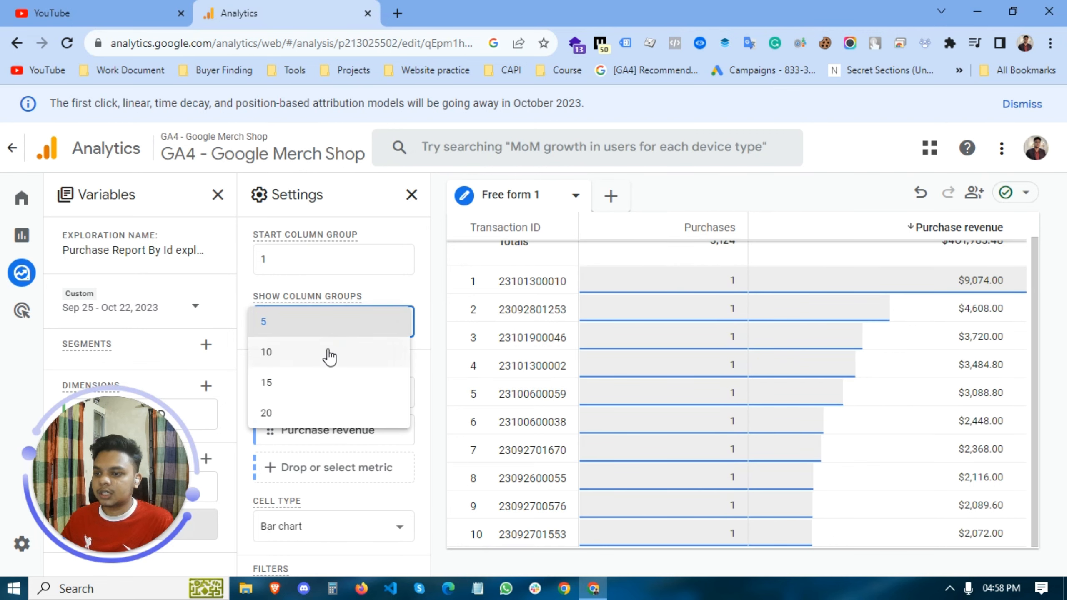
{"action": "left_click", "coordinate": [300, 424]}
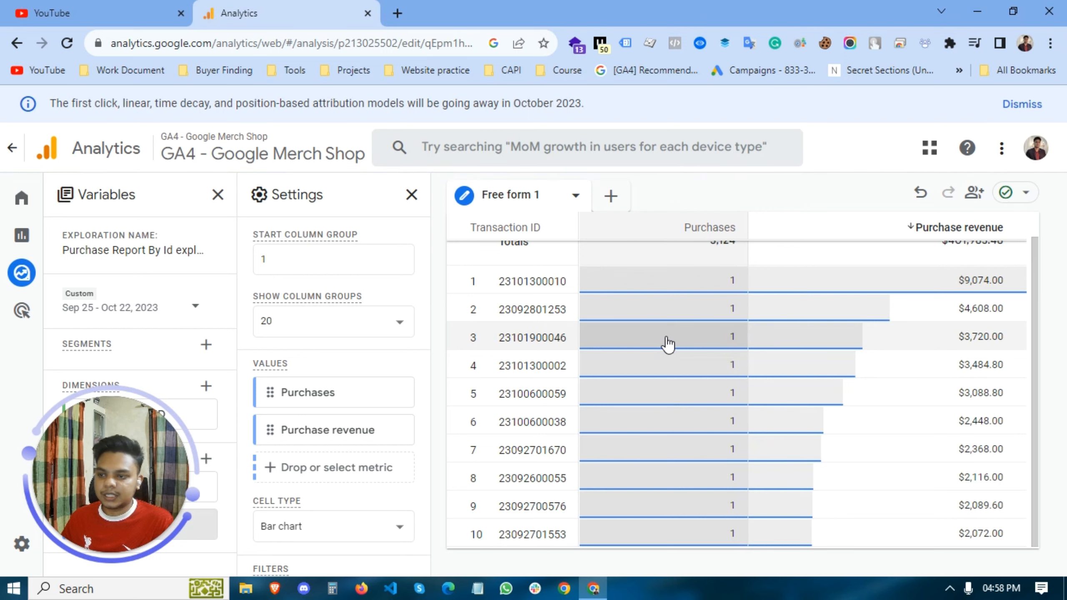
{"action": "scroll", "coordinate": [375, 338], "scroll_direction": "up", "scroll_amount": 3}
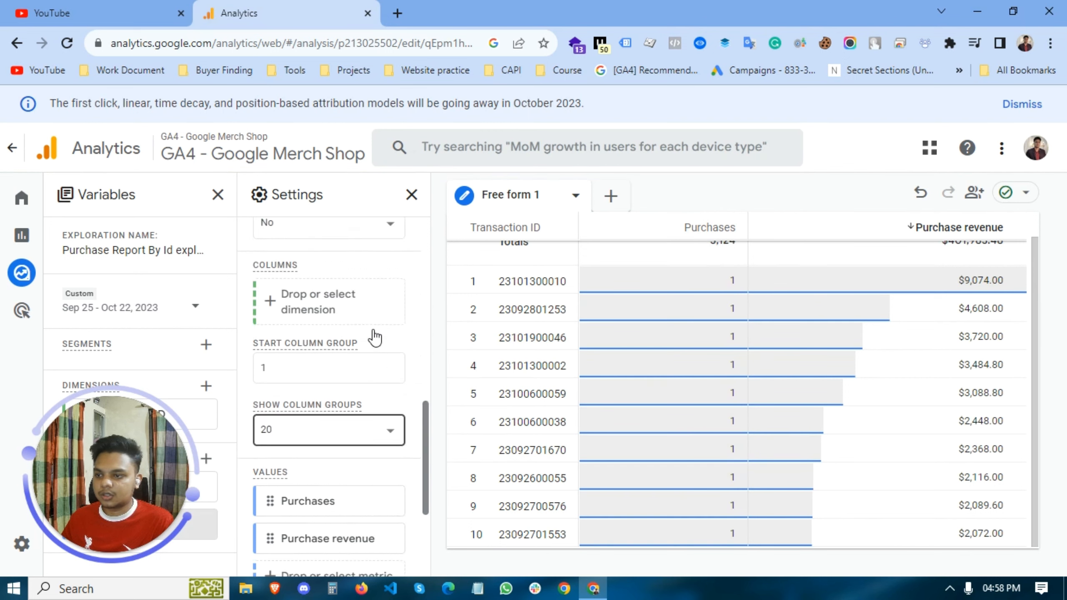
{"action": "scroll", "coordinate": [374, 333], "scroll_direction": "up", "scroll_amount": 5}
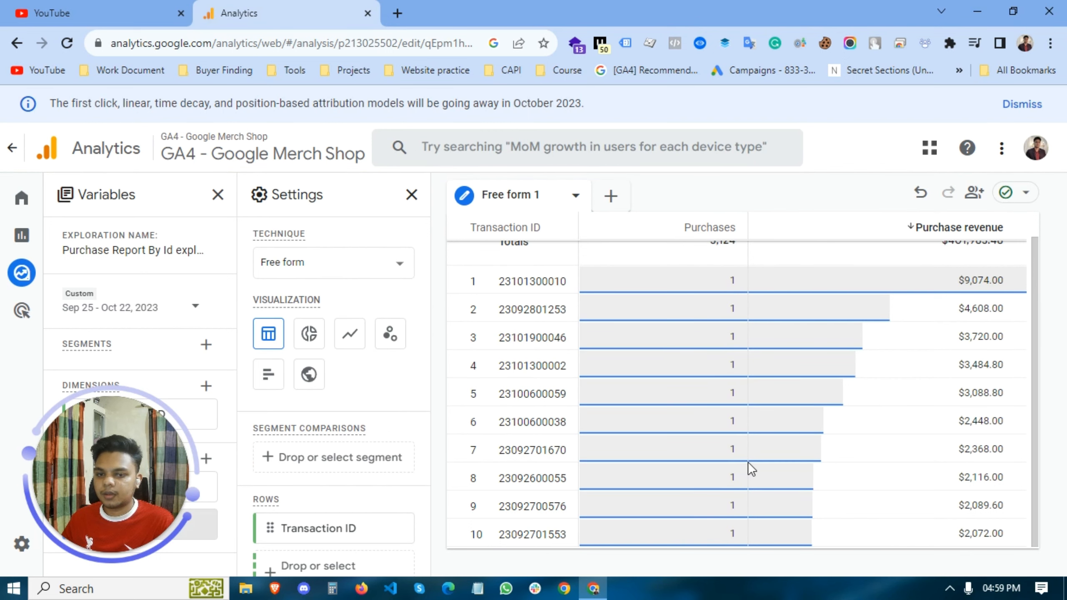